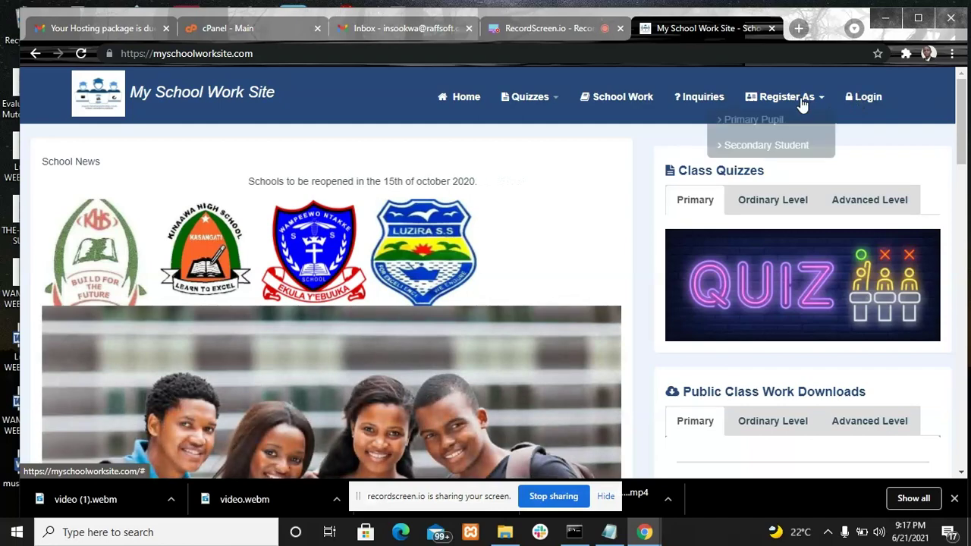
Bring up the Secondary Student registration form and put the cursor in Full Name
left_click(766, 145)
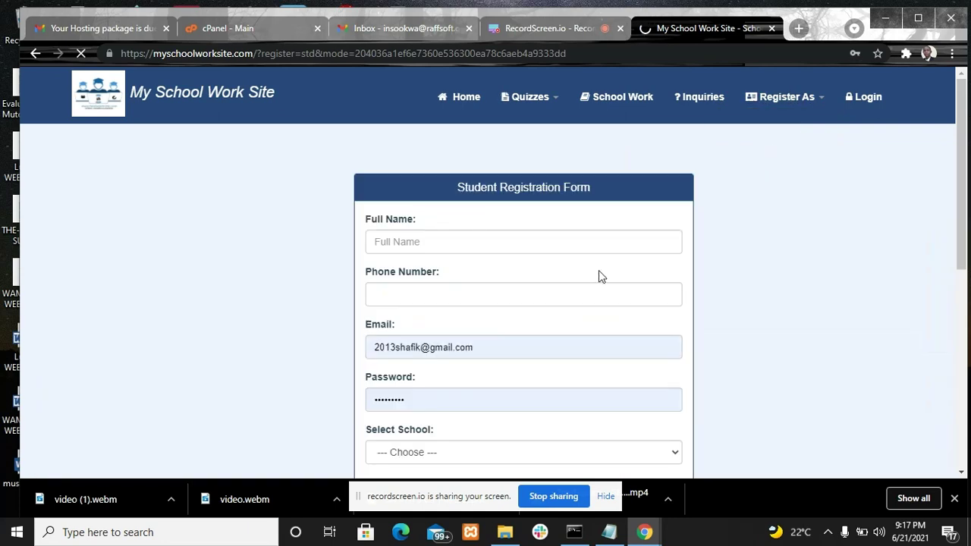
left_click(439, 242)
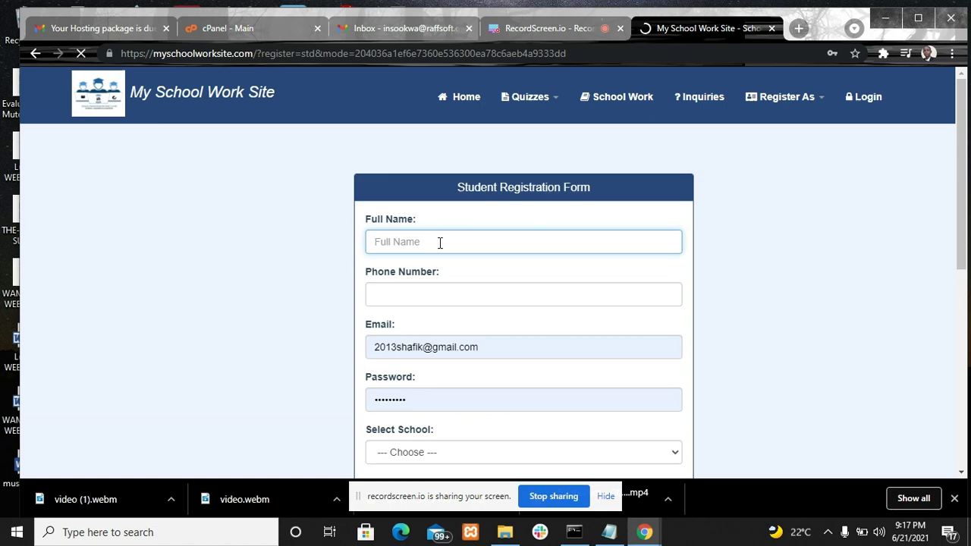
Enter the student's full name with capital initials and their +256 phone number
type("jo")
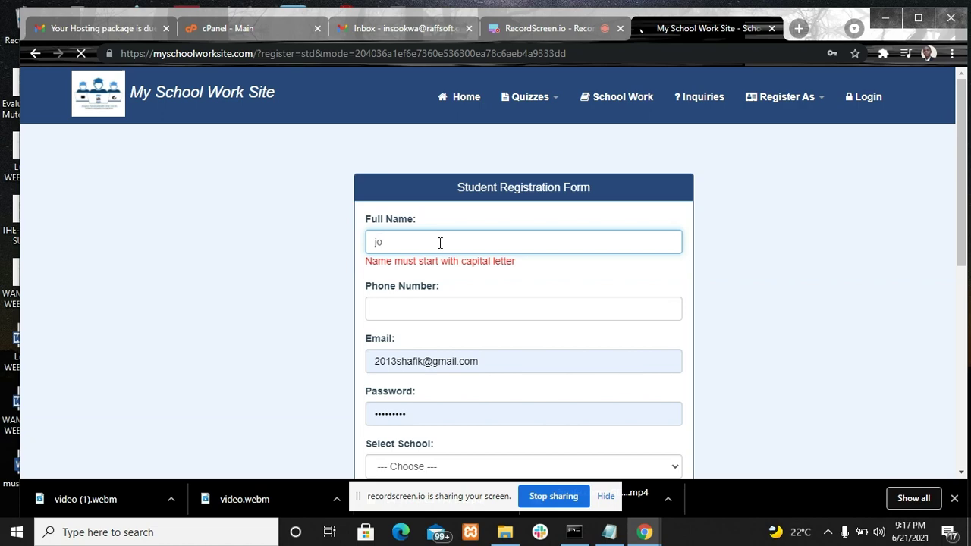
key("BackSpace")
key("BackSpace")
type("j")
key("BackSpace")
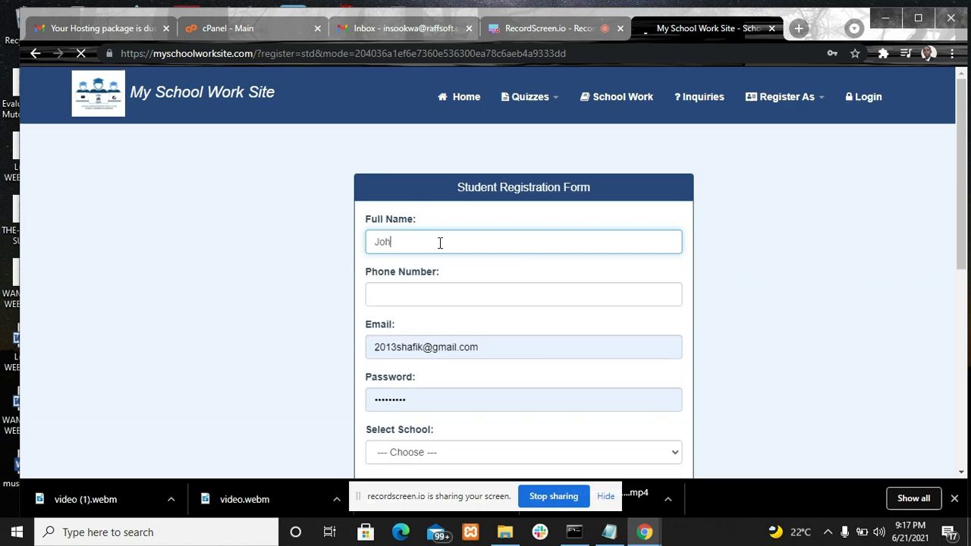
left_click(421, 296)
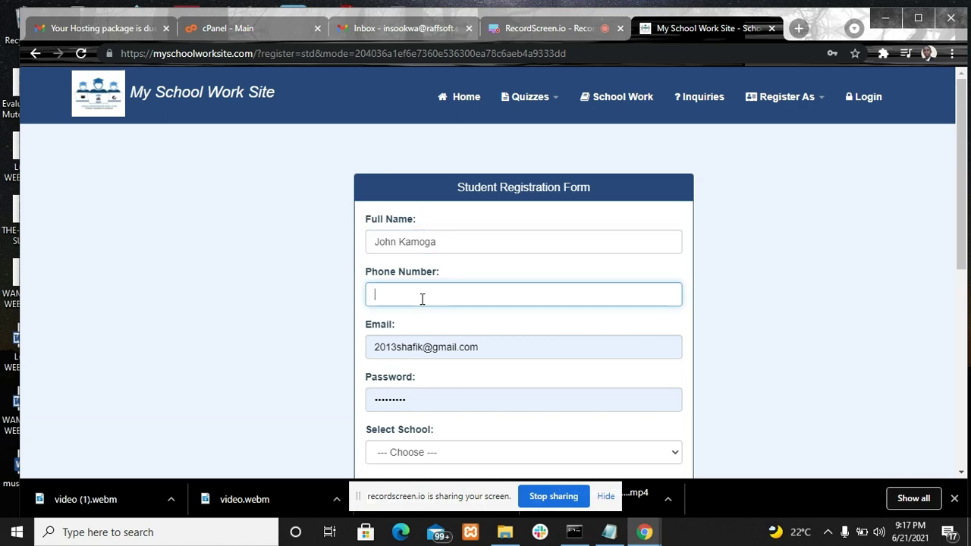
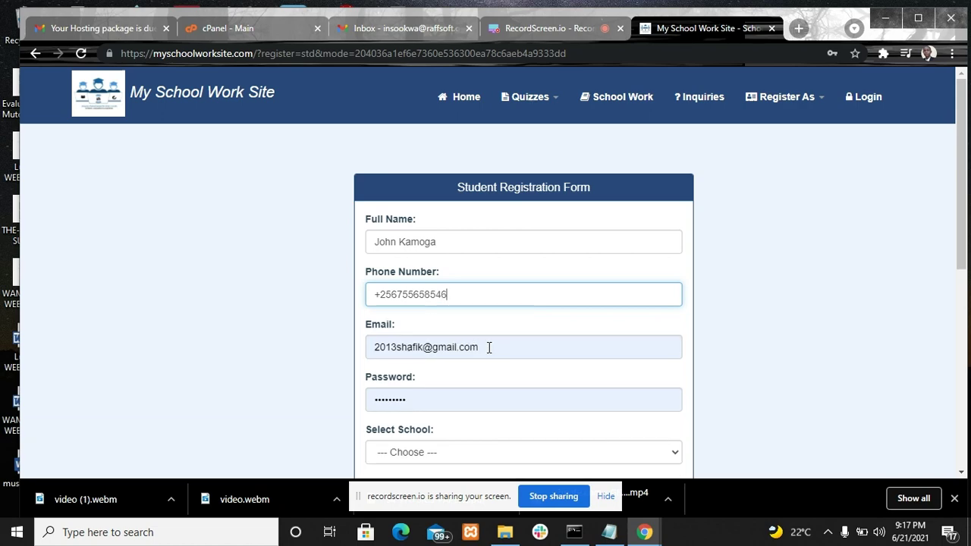
Replace the pre-filled email with the student's own email address
left_click_drag(489, 348, 287, 361)
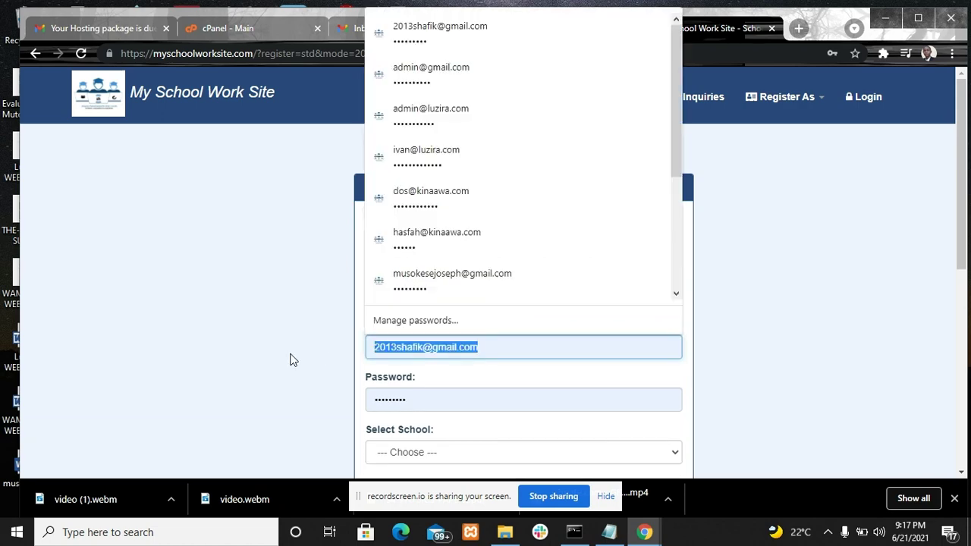
key("BackSpace")
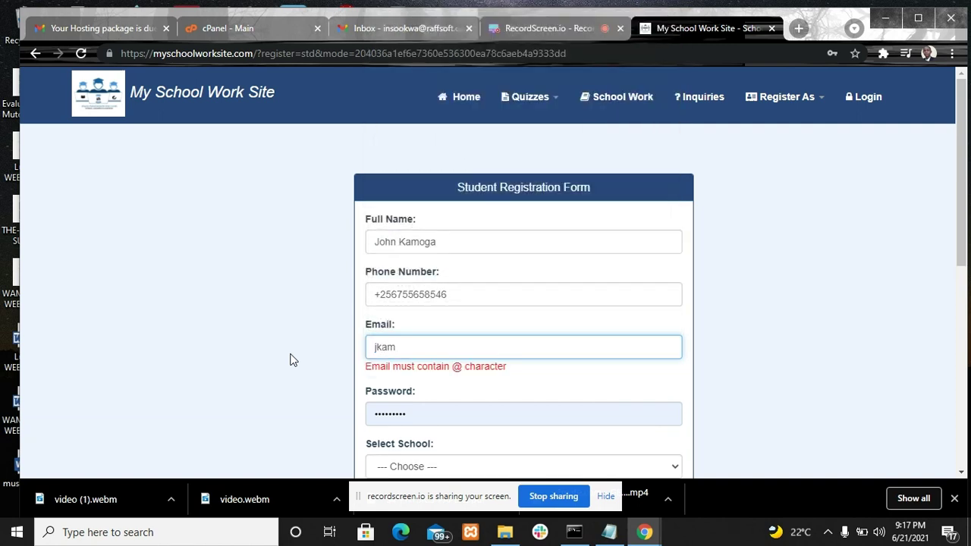
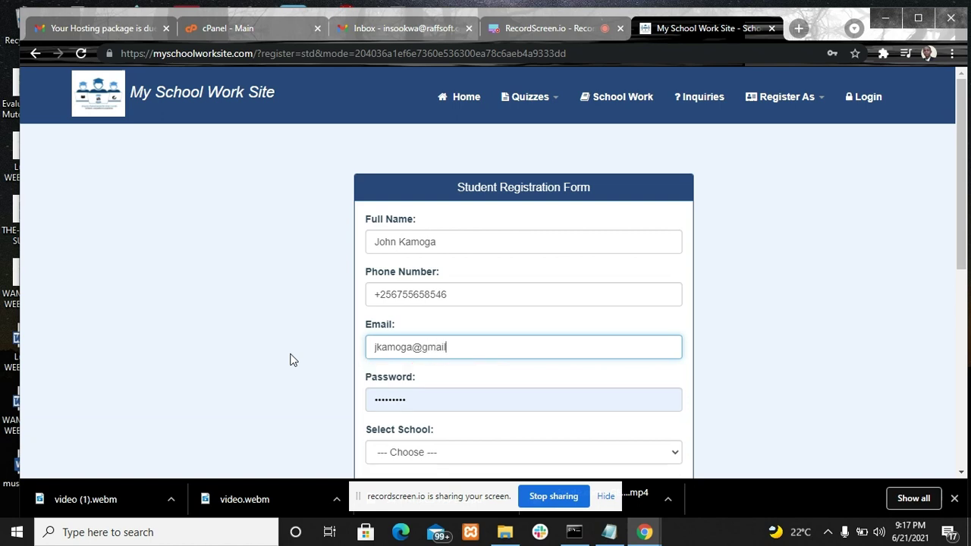
Clear the autofilled password and enter a new password for the account
left_click(432, 400)
key("BackSpace")
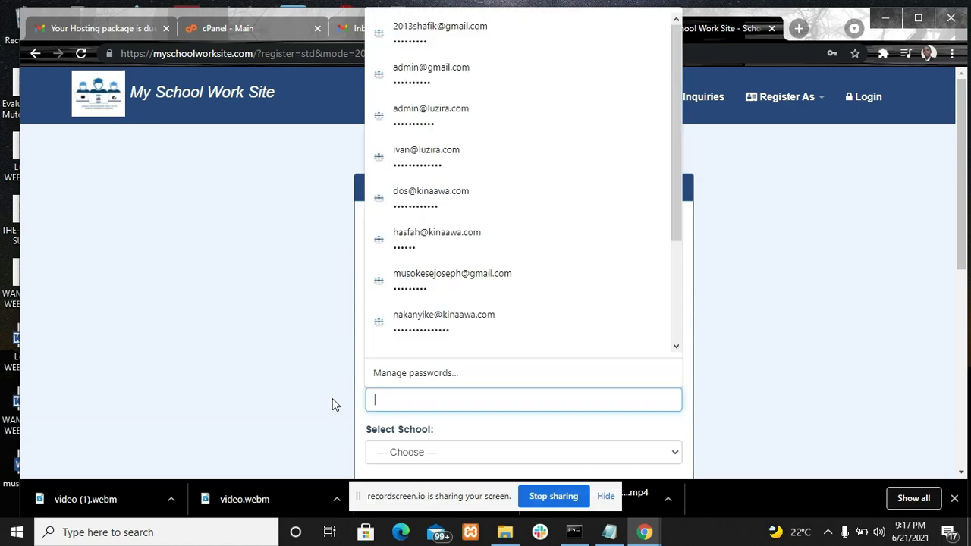
left_click(713, 395)
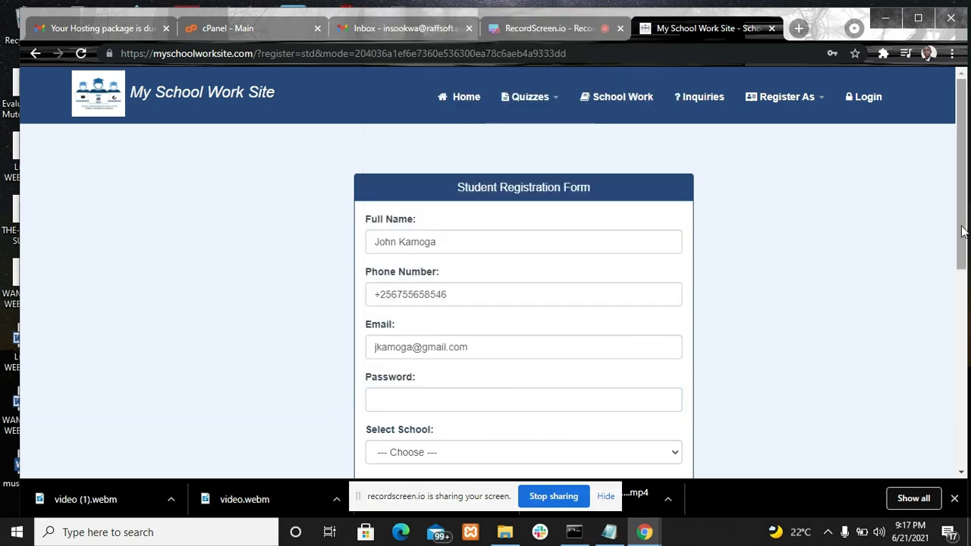
left_click_drag(966, 227, 960, 257)
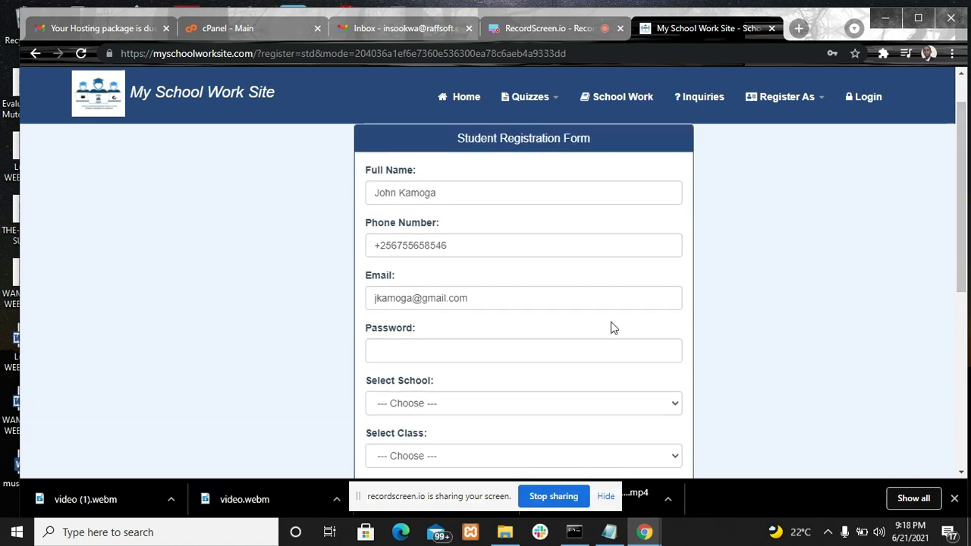
left_click(498, 355)
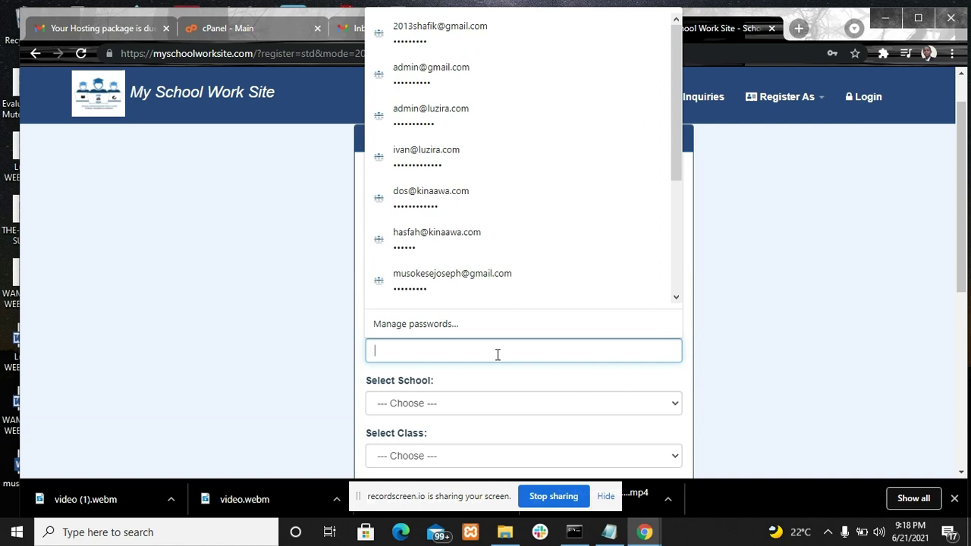
type("•••••••••")
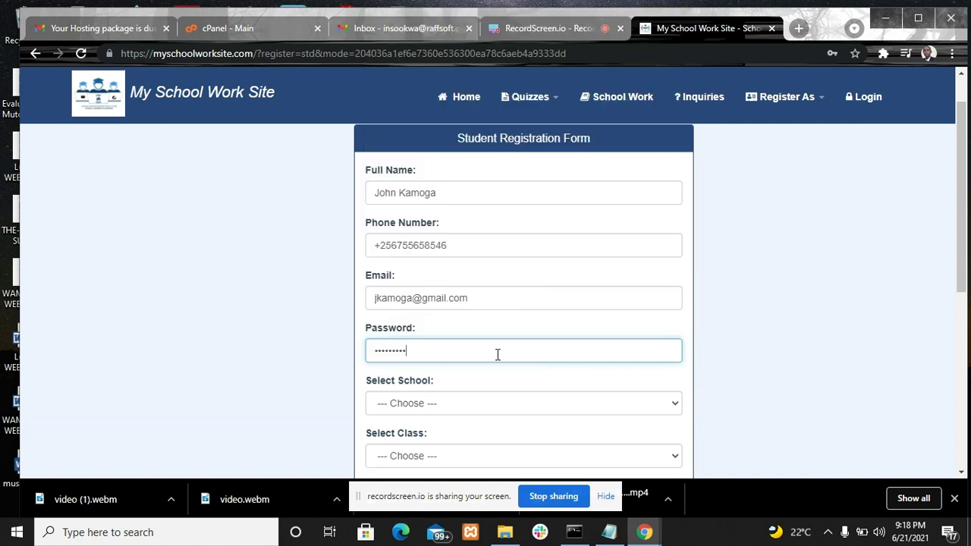
type("•")
left_click(478, 404)
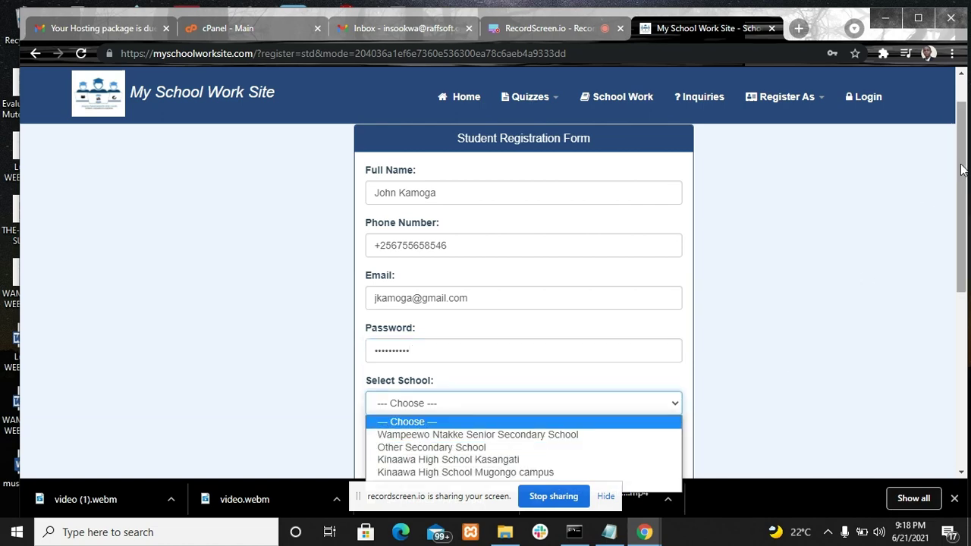
Choose Luzira Secondary School and class S.2, then submit the registration
left_click_drag(962, 169, 962, 206)
left_click(545, 320)
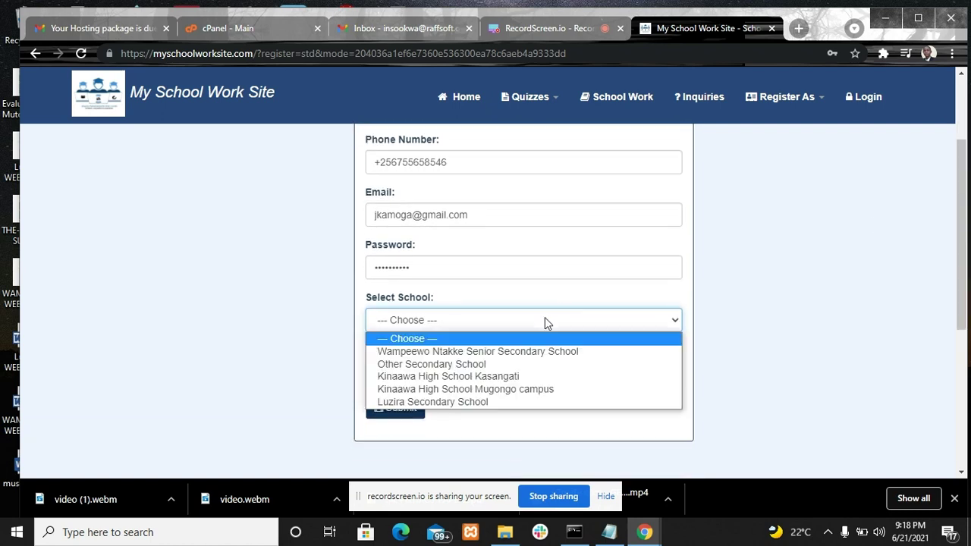
left_click(489, 402)
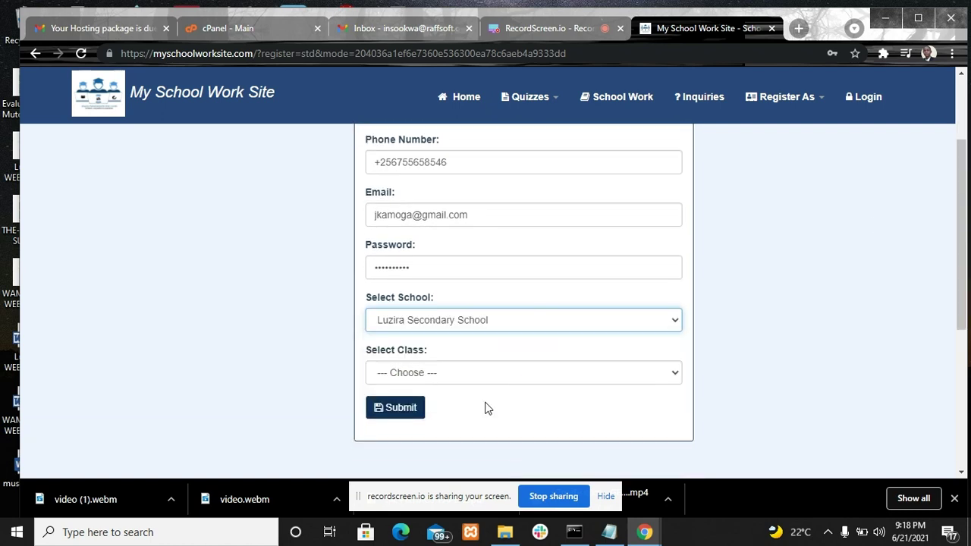
left_click(466, 378)
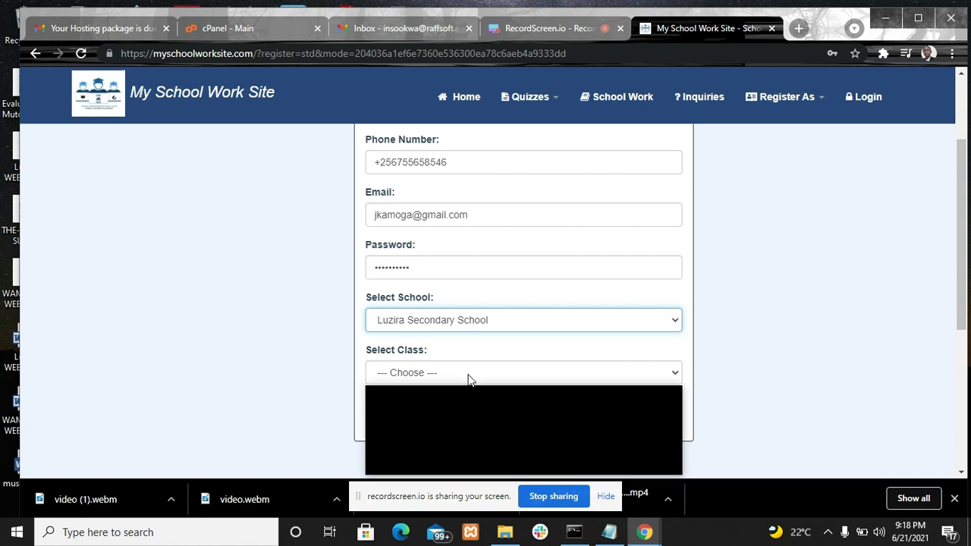
left_click(447, 423)
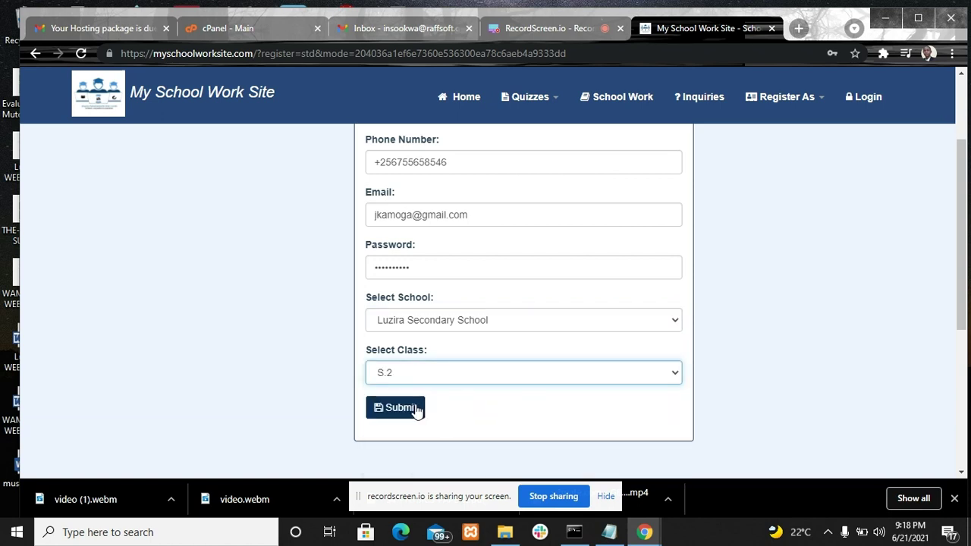
left_click(417, 411)
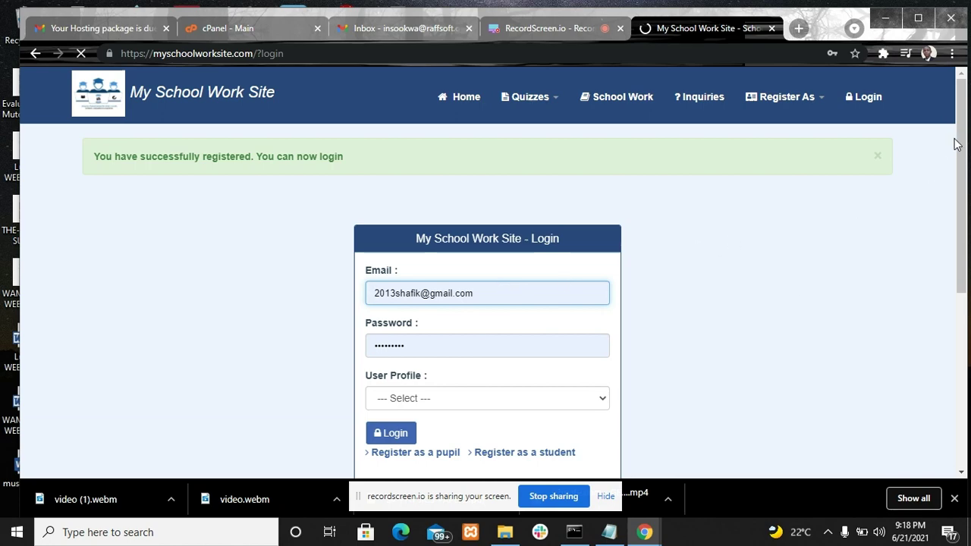
Save the new account's password in the browser from the login page
scroll(966, 198, "down", 1)
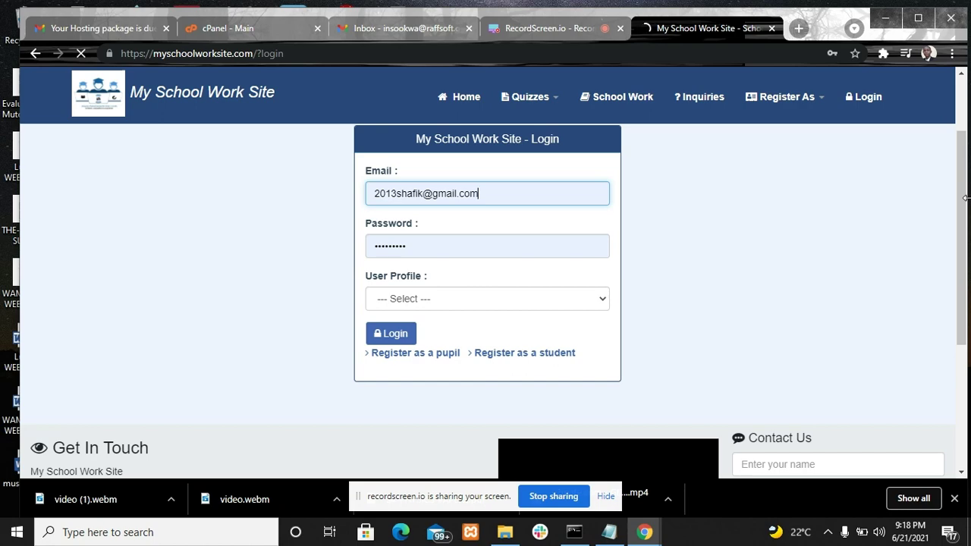
left_click(486, 195)
left_click_drag(479, 194, 306, 187)
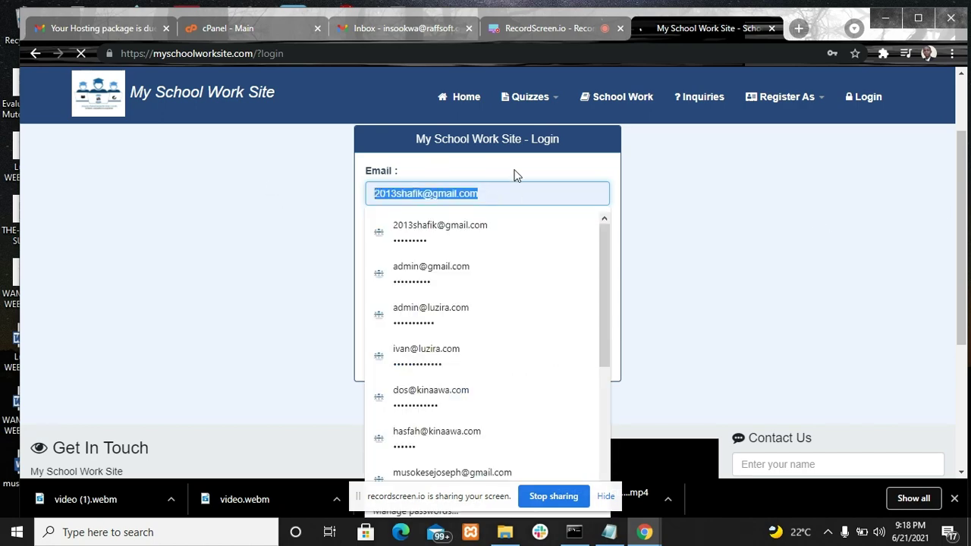
left_click(676, 192)
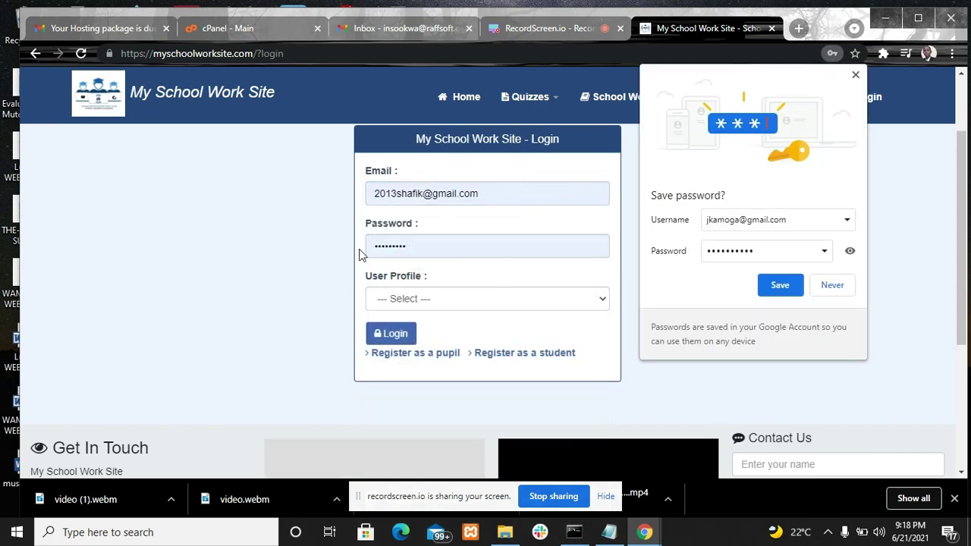
left_click(780, 286)
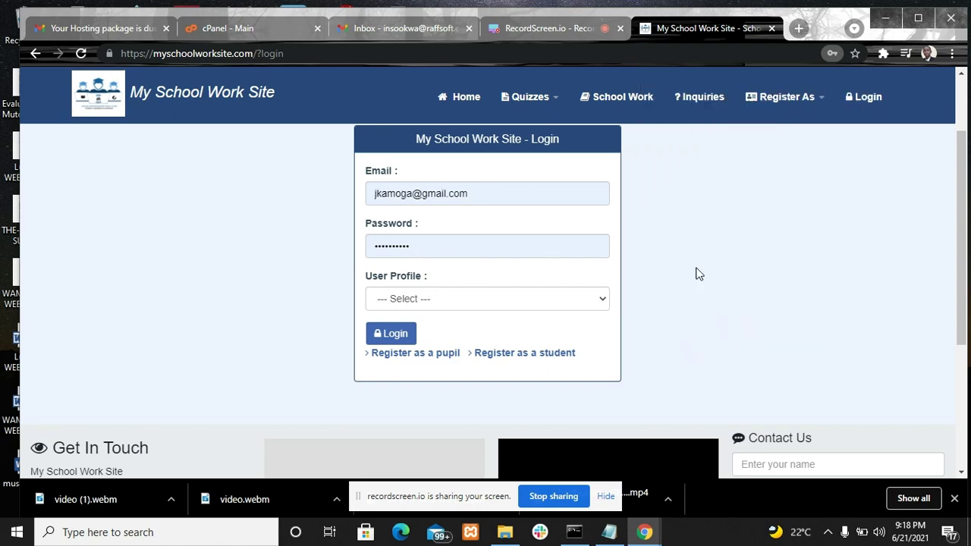
Set User Profile to Secondary Student and autofill a saved login's email and password
left_click(492, 307)
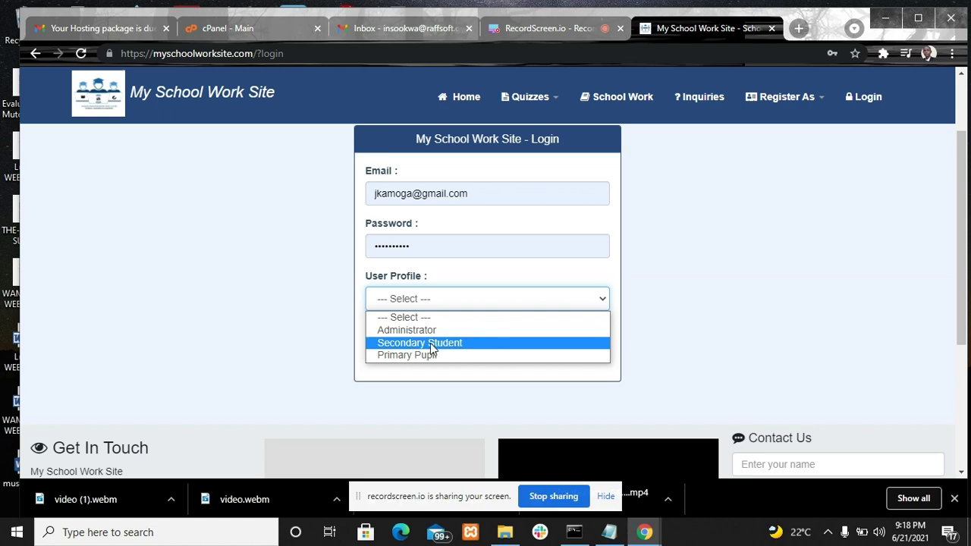
left_click(430, 343)
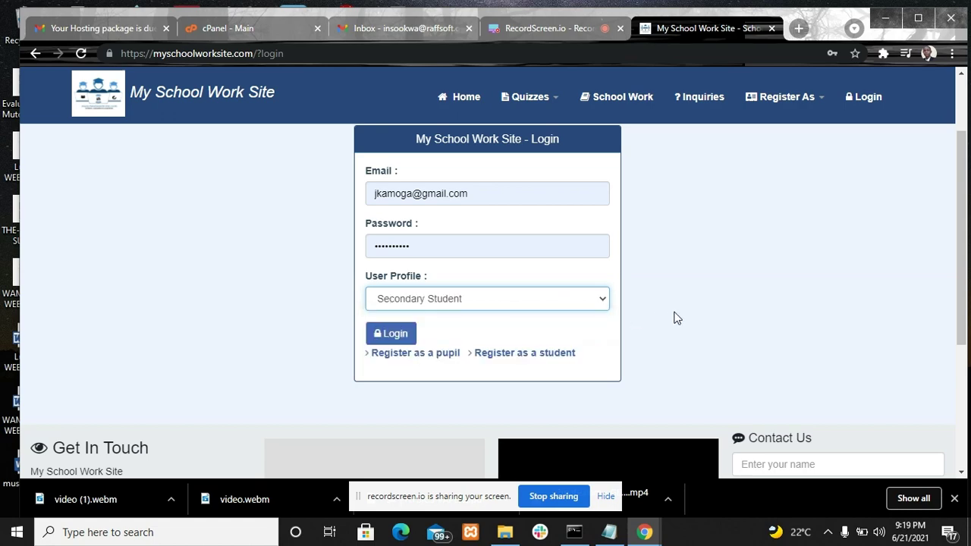
left_click(489, 198)
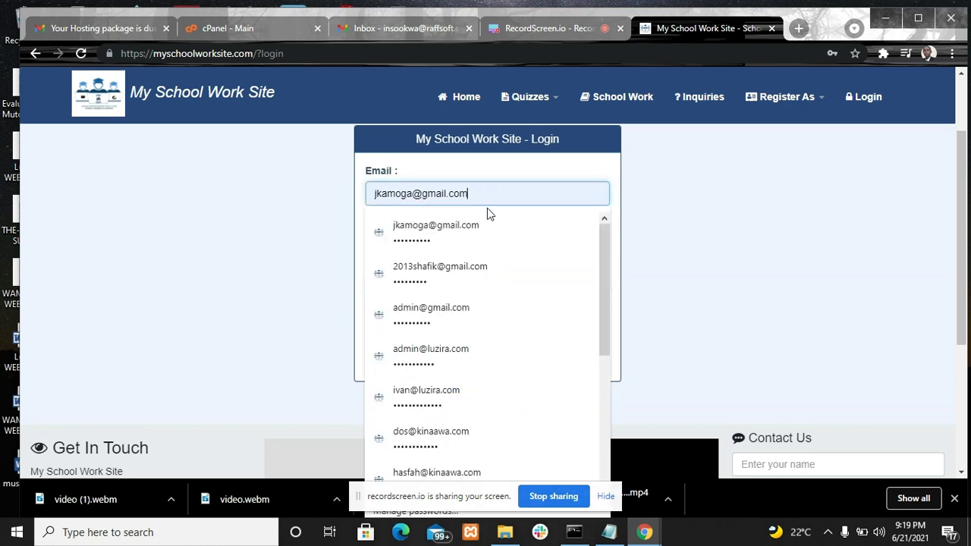
left_click(475, 269)
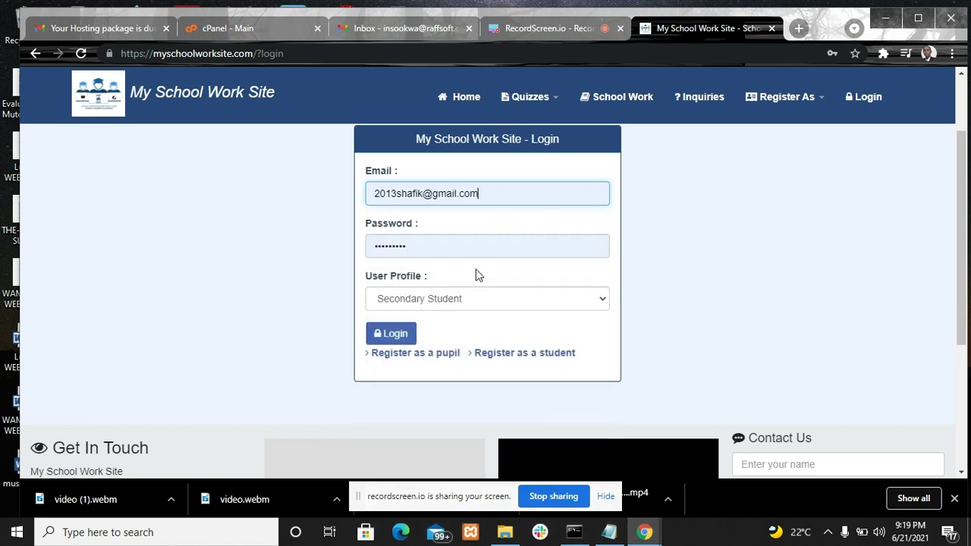
Log in as Secondary Student after briefly switching the profile to Administrator
left_click(491, 306)
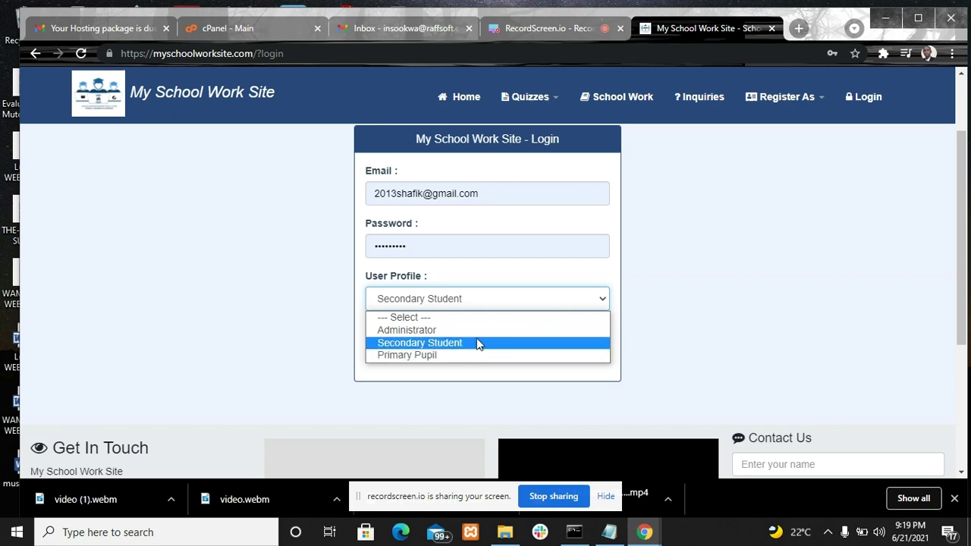
left_click(478, 331)
left_click(490, 304)
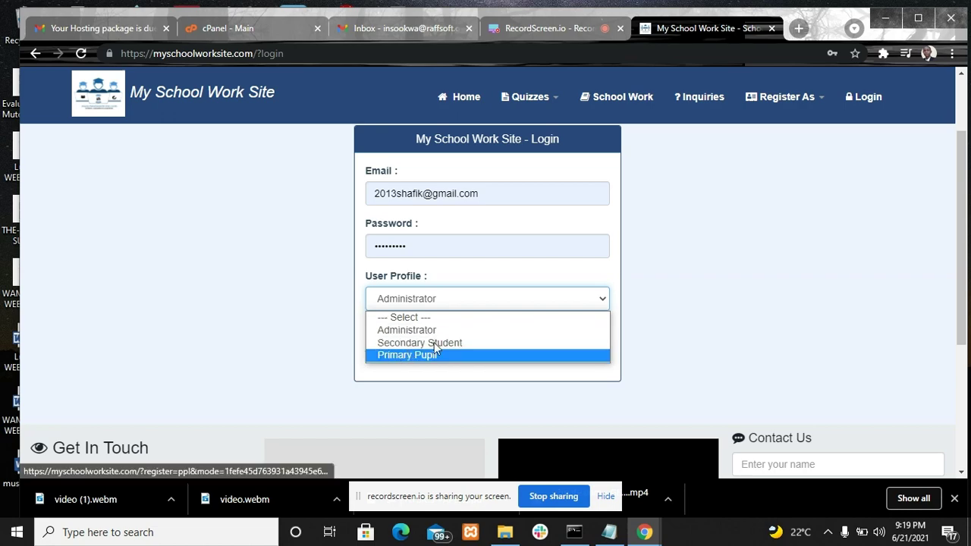
left_click(752, 264)
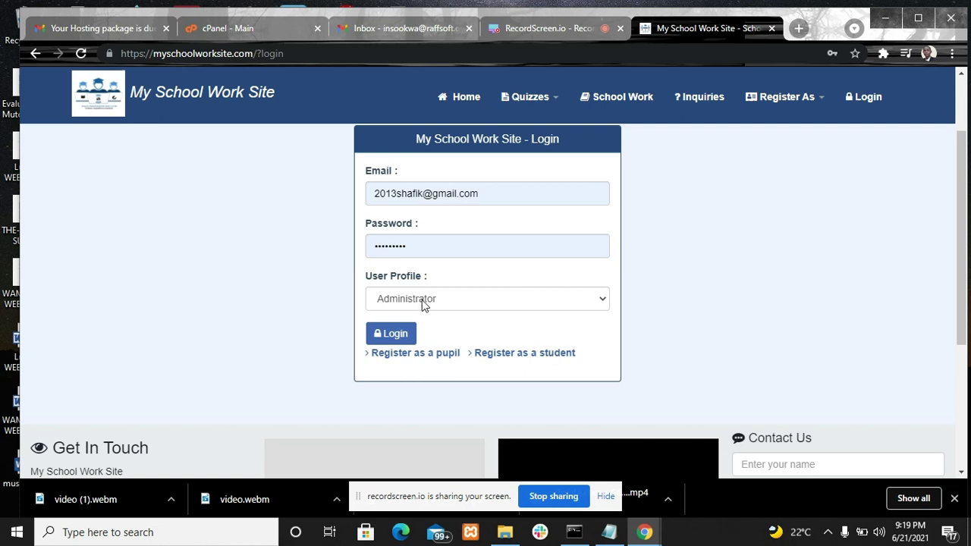
left_click(422, 300)
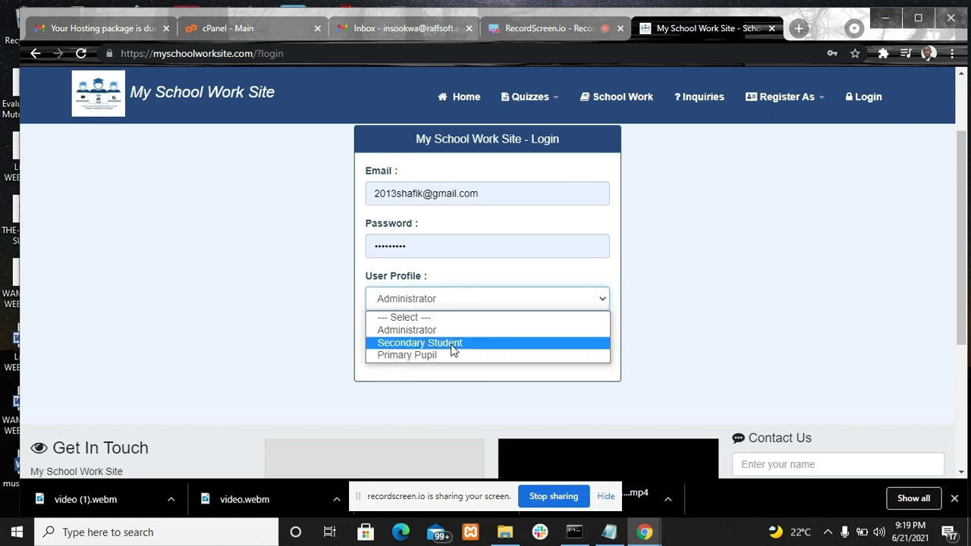
left_click(455, 341)
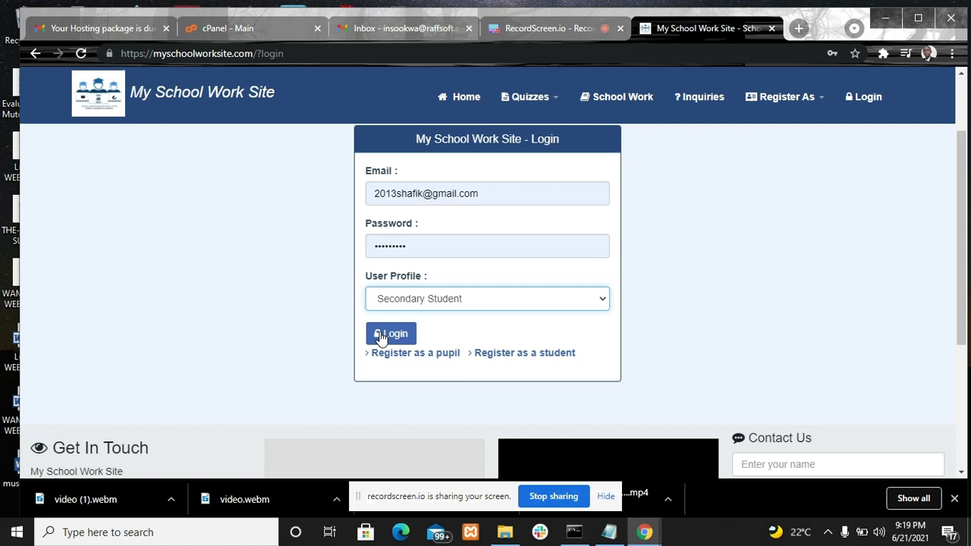
left_click(383, 337)
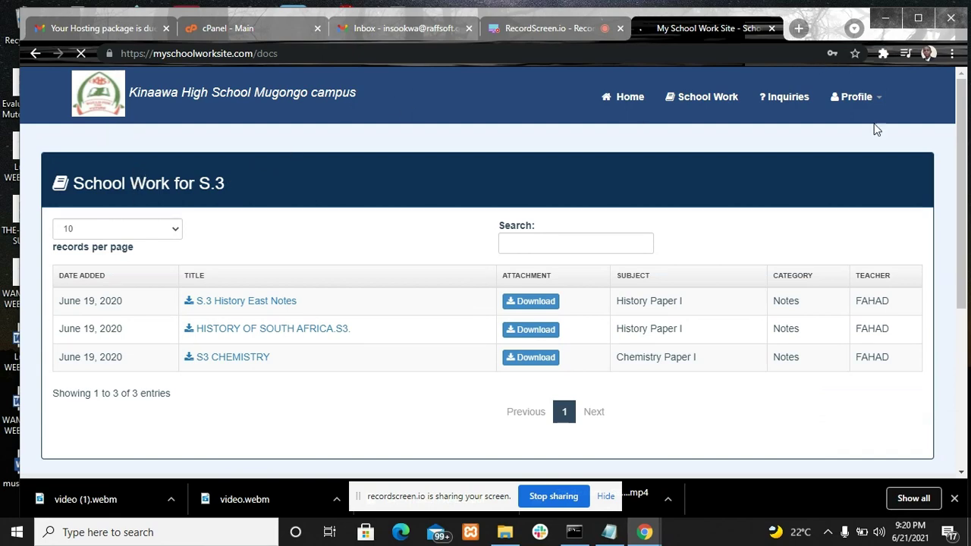
Download S.3 History East Notes, opening the 18-page PDF in a new tab
left_click(873, 98)
left_click(539, 301)
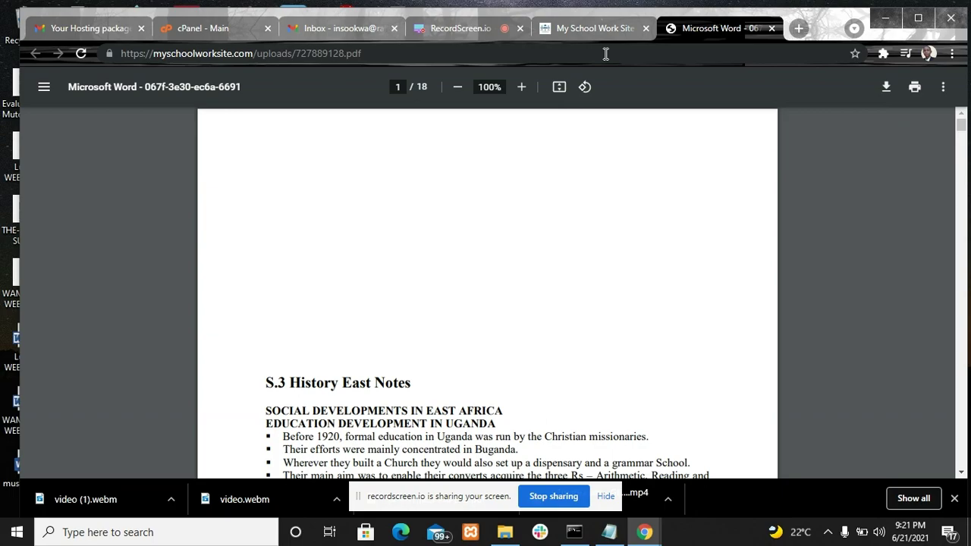
Scroll the history notes PDF to page 2, then close its tab
mouse_move(962, 124)
left_mouse_down()
mouse_move(965, 173)
mouse_move(962, 124)
left_mouse_up()
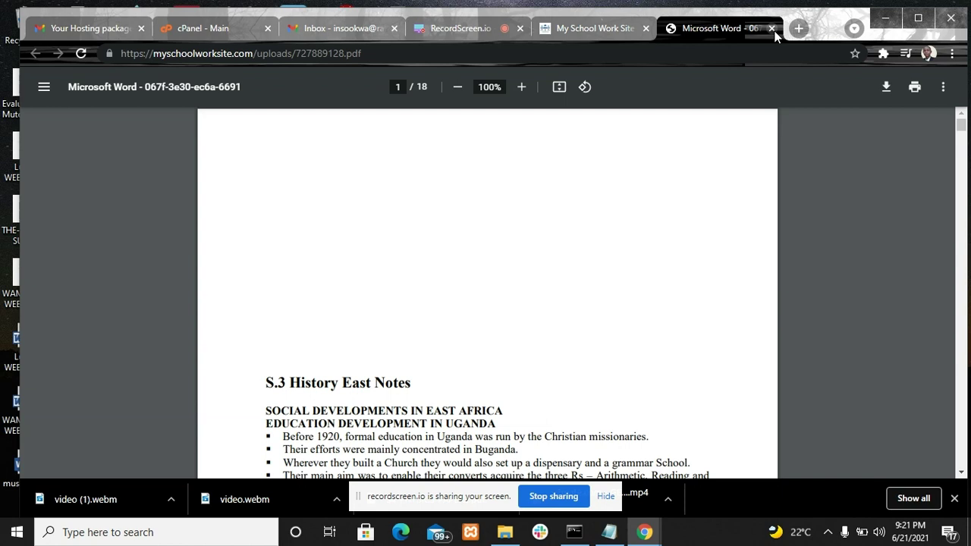
middle_click(674, 32)
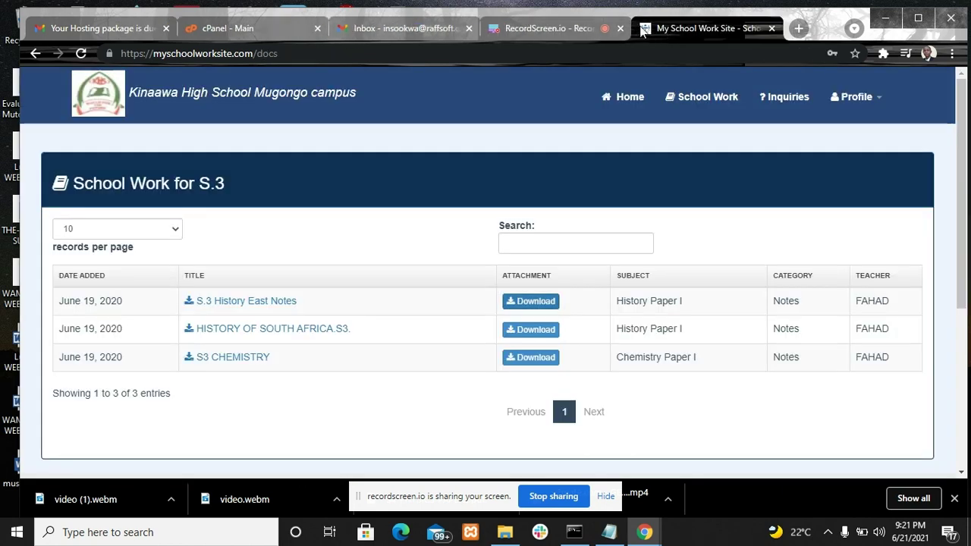
Log out through the Profile menu to reach the School News home page
left_click(875, 101)
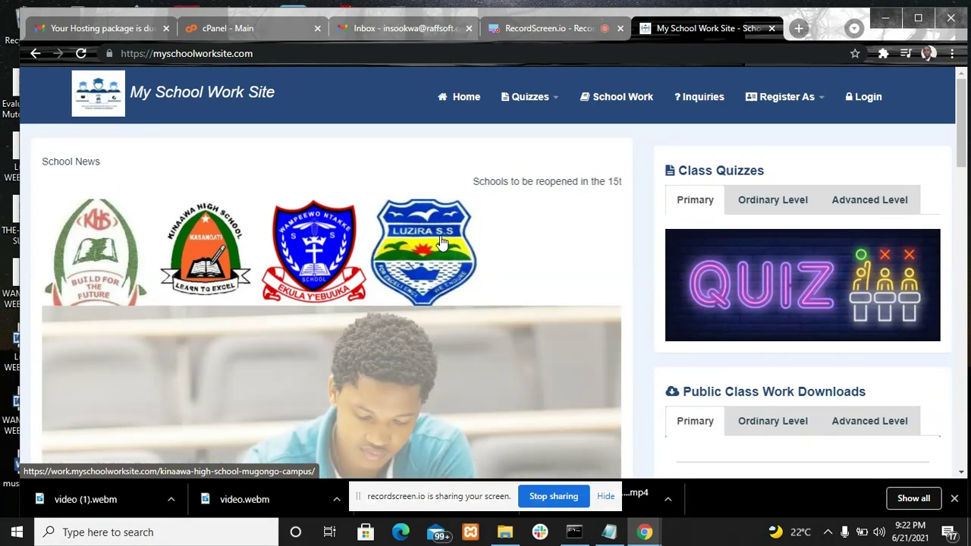
Go to the Kinaawa High School page and open S2 SELF STUDY CHEMISTRY under Senior Two
left_click(443, 242)
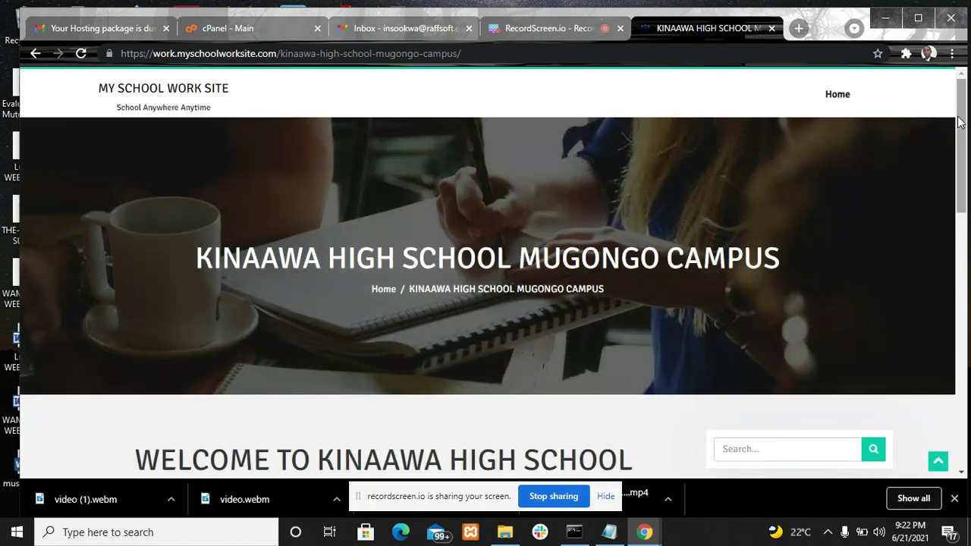
left_click_drag(958, 125, 966, 247)
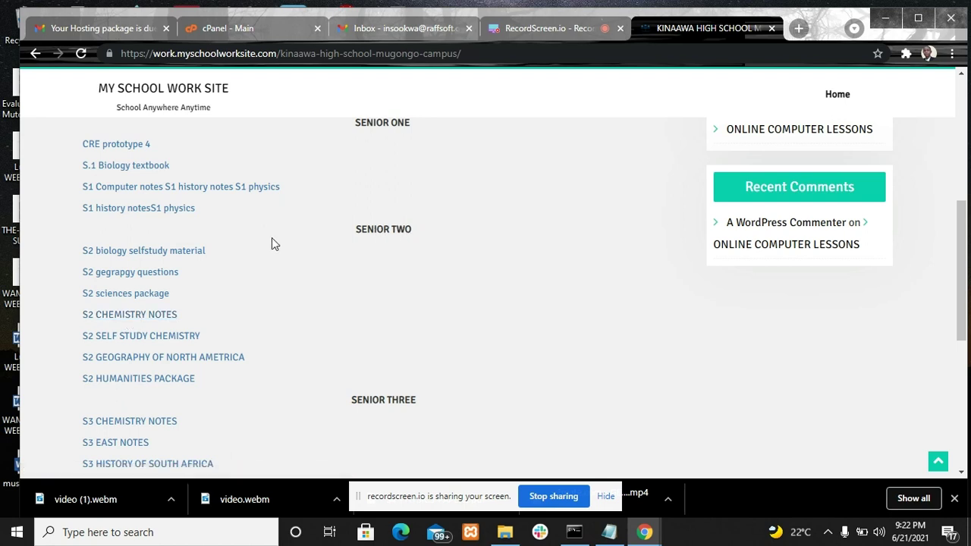
left_click(130, 337)
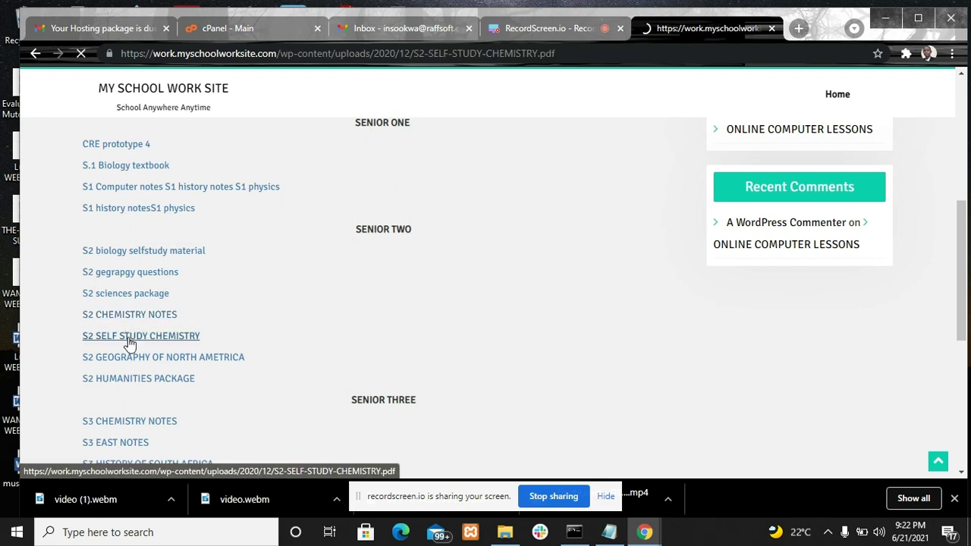